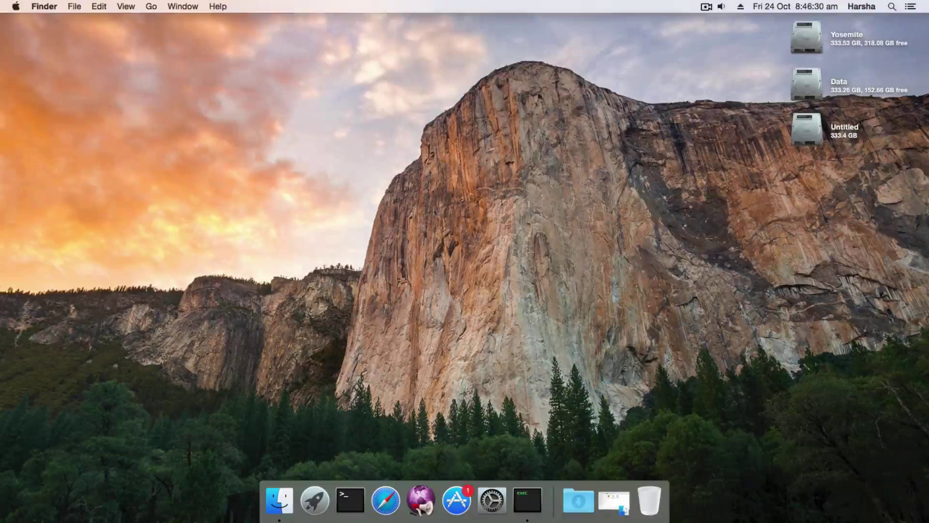
Mount osxfuse-2.7.2.dmg from the NTFS folder and select the Install OSXFUSE 2.7.pkg package.
{"action": "left_click", "coordinate": [613, 500]}
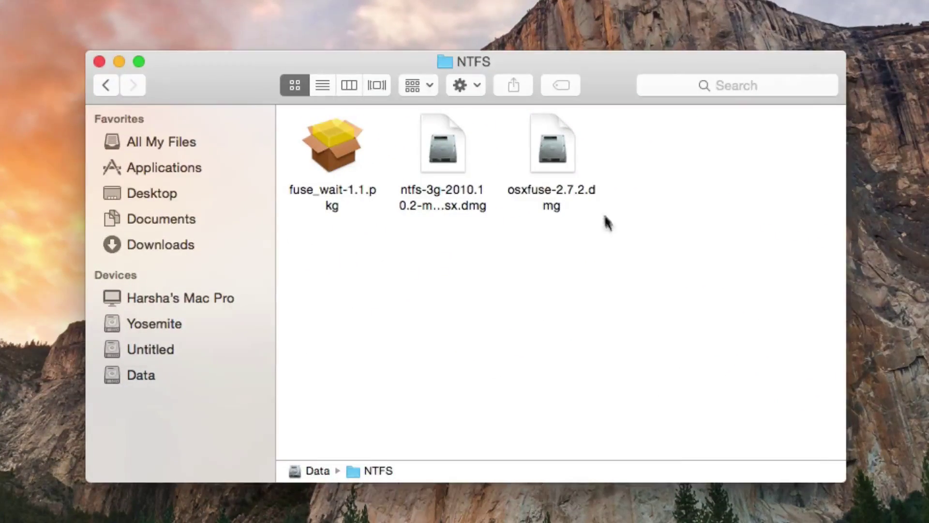
{"action": "left_click", "coordinate": [542, 147]}
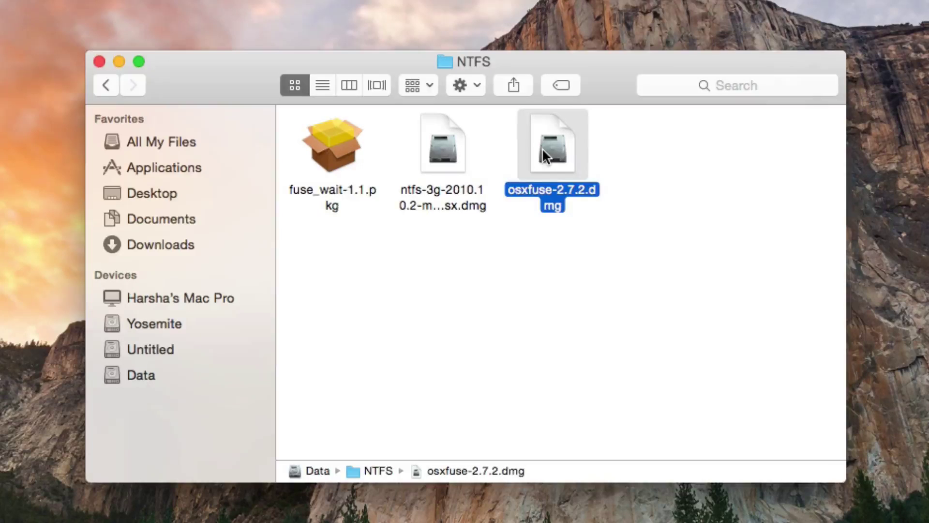
{"action": "double_click", "coordinate": [542, 147]}
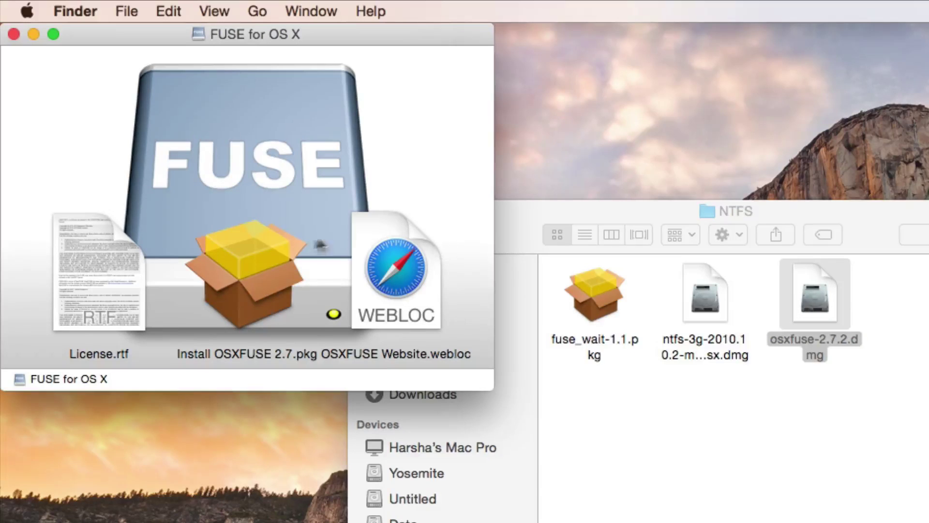
{"action": "left_click", "coordinate": [267, 247]}
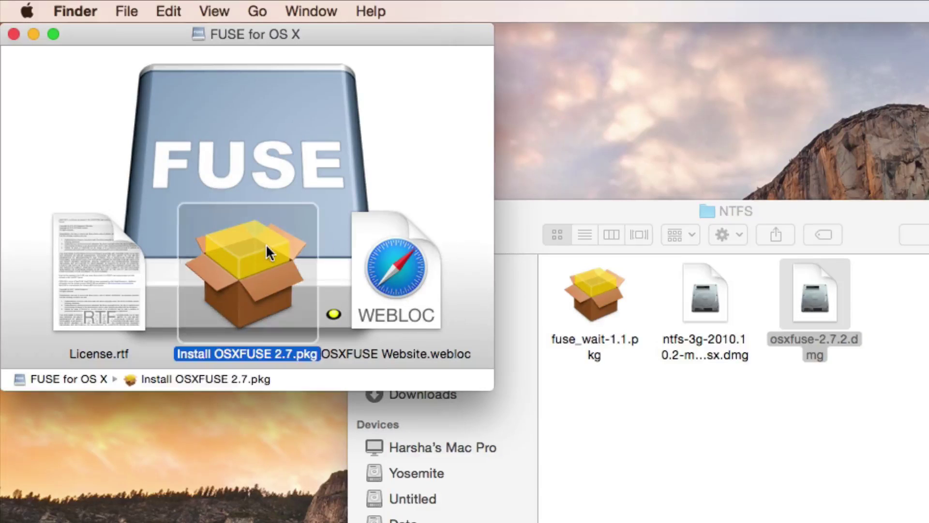
Launch the OSXFUSE 2.7 installer and agree to its license terms.
{"action": "double_click", "coordinate": [229, 280]}
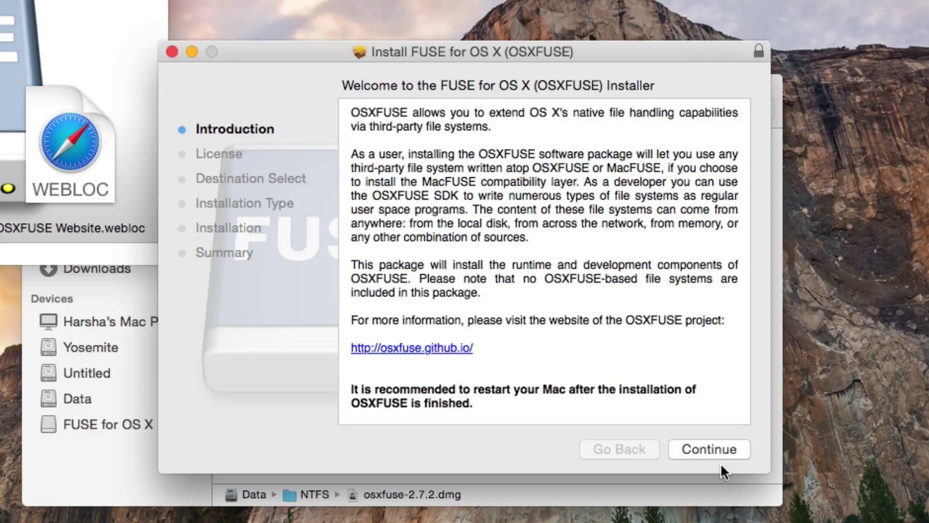
{"action": "left_click", "coordinate": [721, 455]}
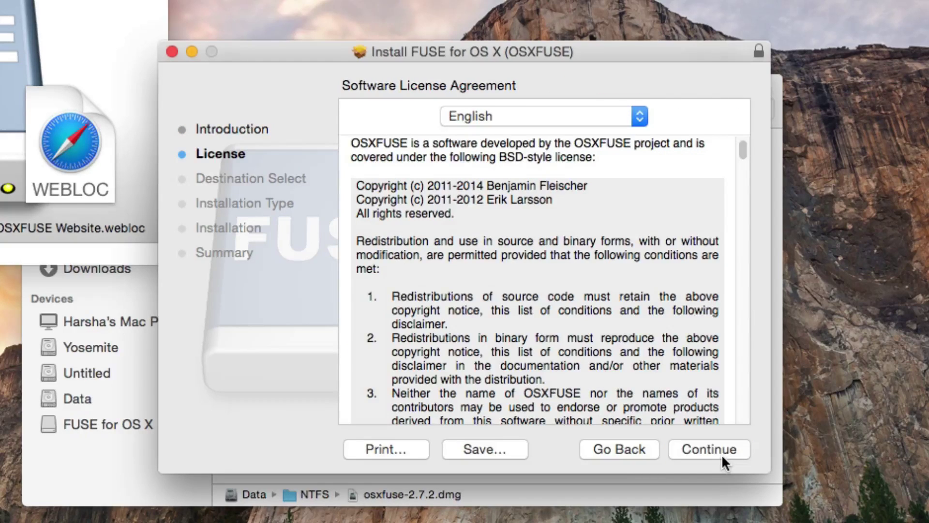
{"action": "left_click", "coordinate": [722, 455]}
{"action": "left_click", "coordinate": [667, 214]}
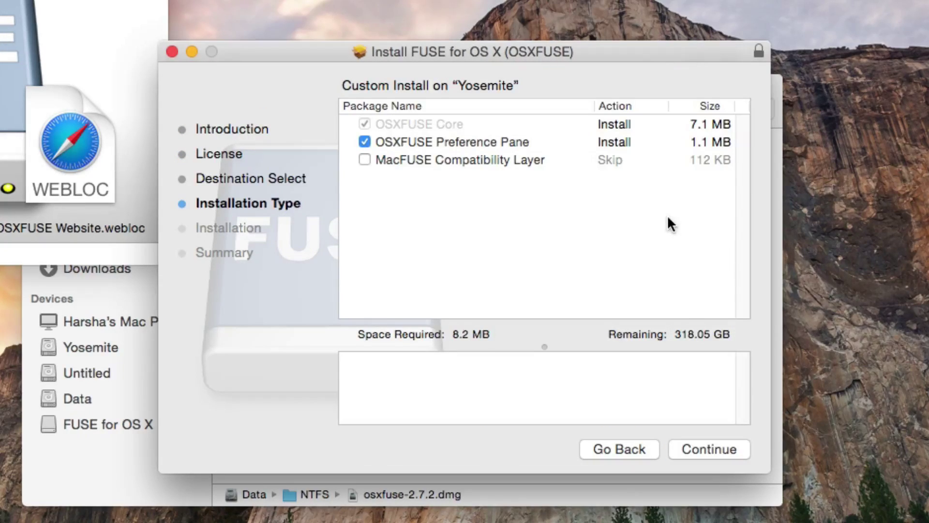
Include the MacFUSE Compatibility Layer in the OSXFUSE Standard Install on Yosemite.
{"action": "left_click", "coordinate": [403, 164]}
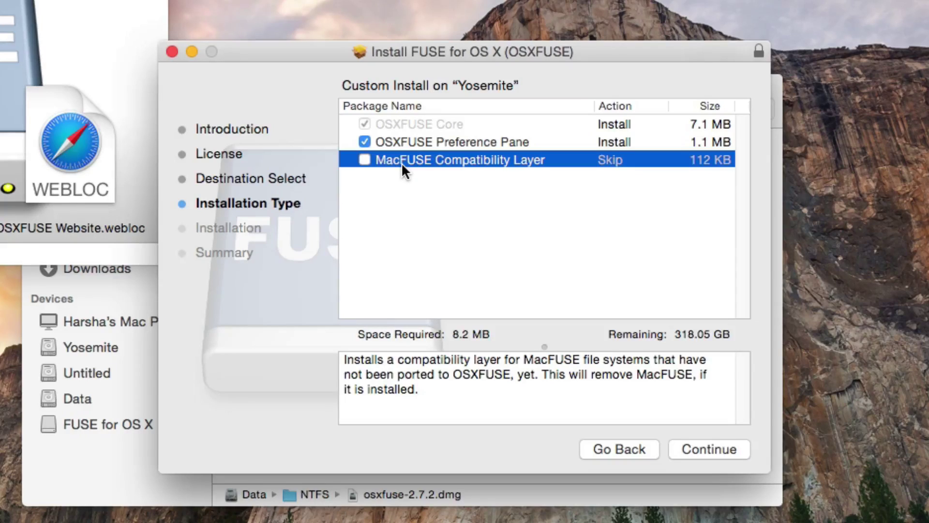
{"action": "left_click", "coordinate": [366, 160]}
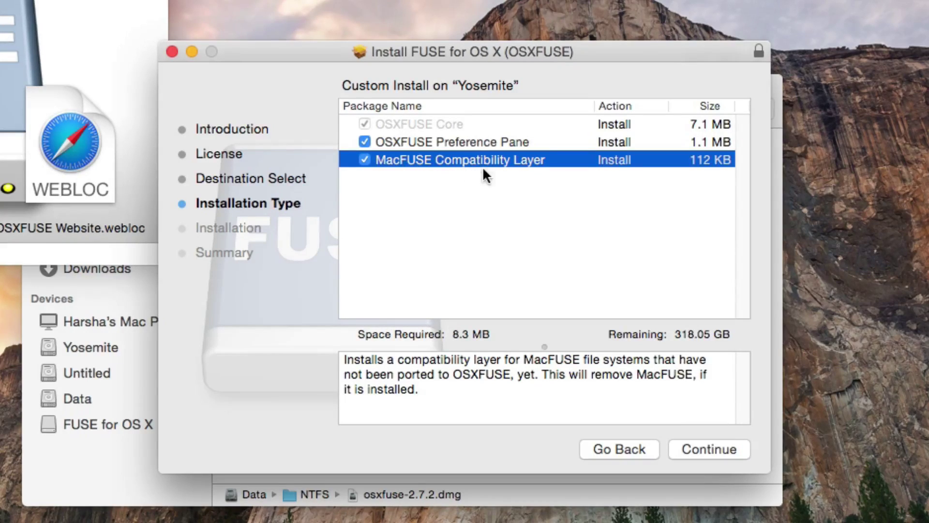
{"action": "left_click", "coordinate": [713, 449]}
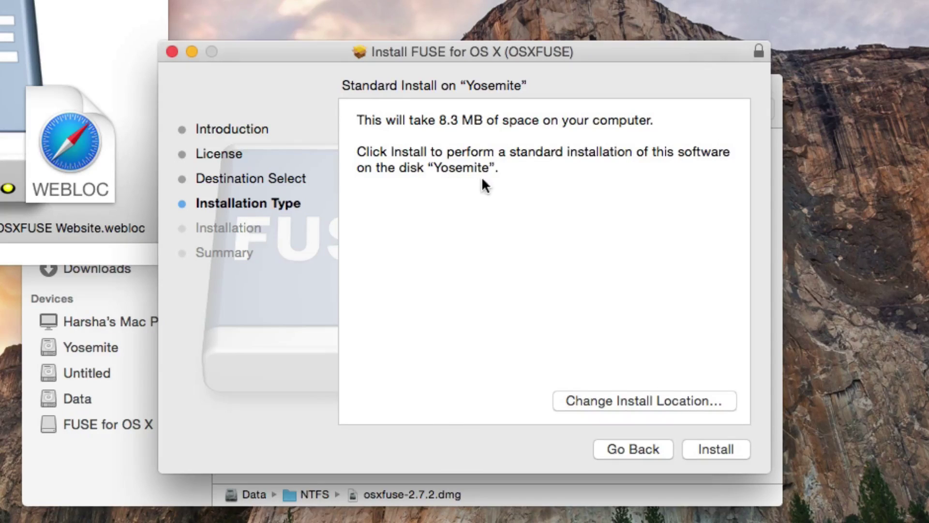
Install OSXFUSE on Yosemite, authorizing with the admin password, then close the finished installer.
{"action": "left_click", "coordinate": [722, 447]}
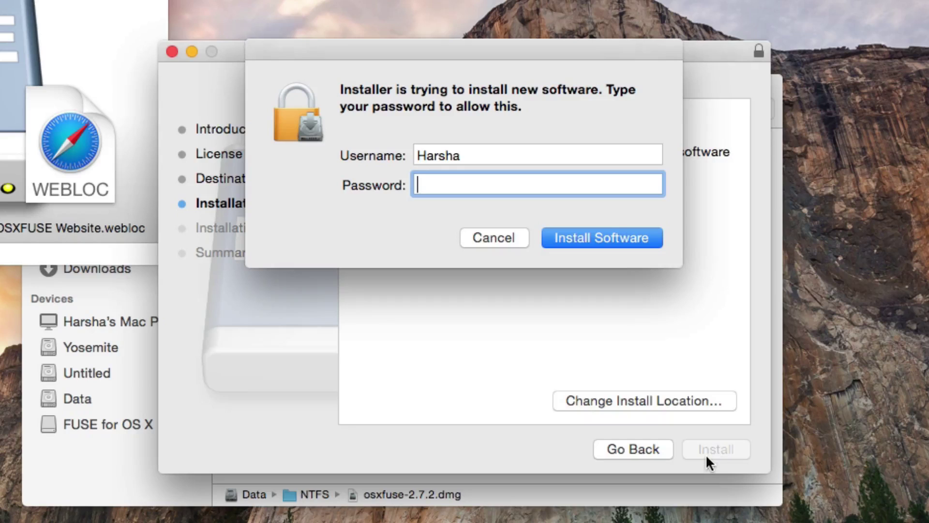
{"action": "type", "text": "•••••••••••••"}
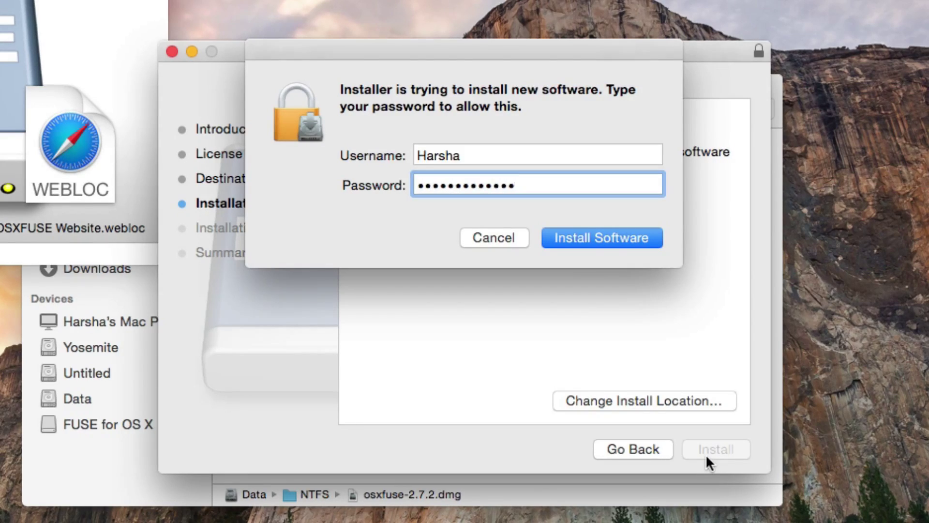
{"action": "key", "text": "Return"}
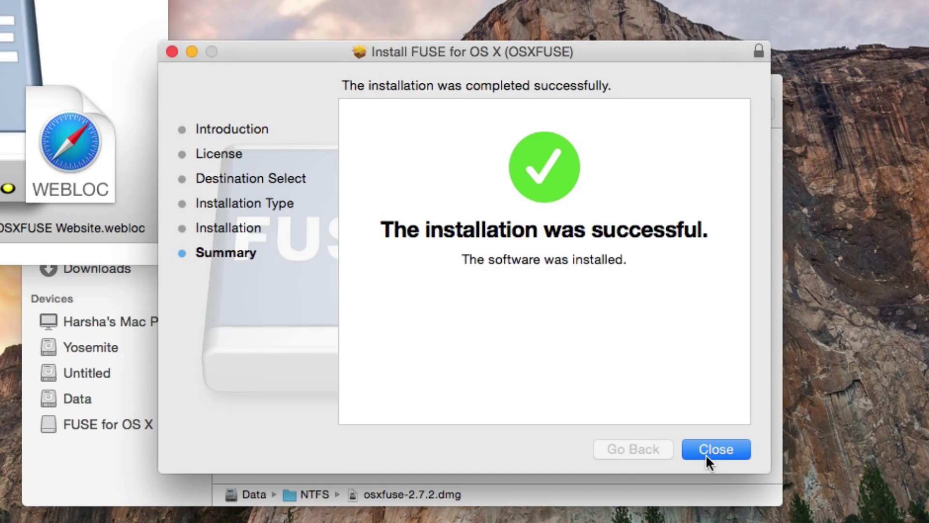
{"action": "left_click", "coordinate": [711, 450]}
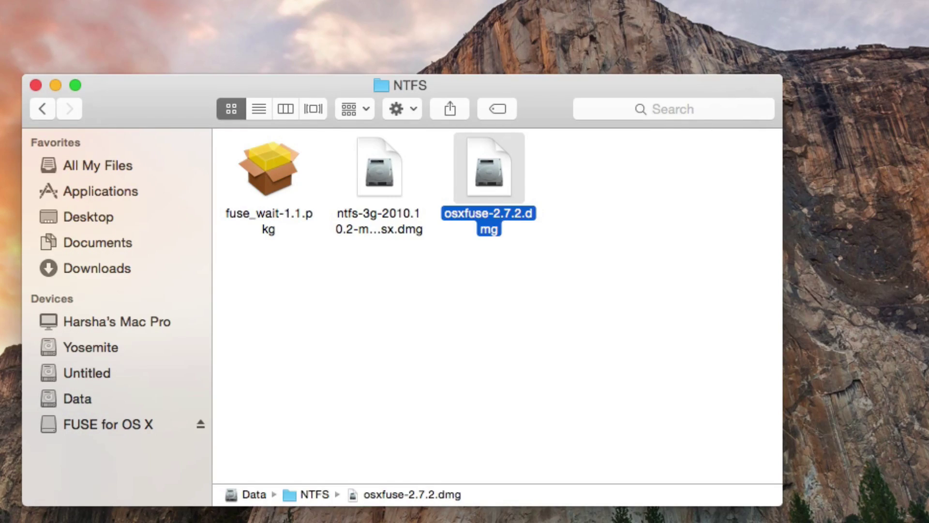
Mount ntfs-3g-2010.10.2-macosx.dmg and launch its Install NTFS-3G.mpkg package.
{"action": "left_click", "coordinate": [519, 305]}
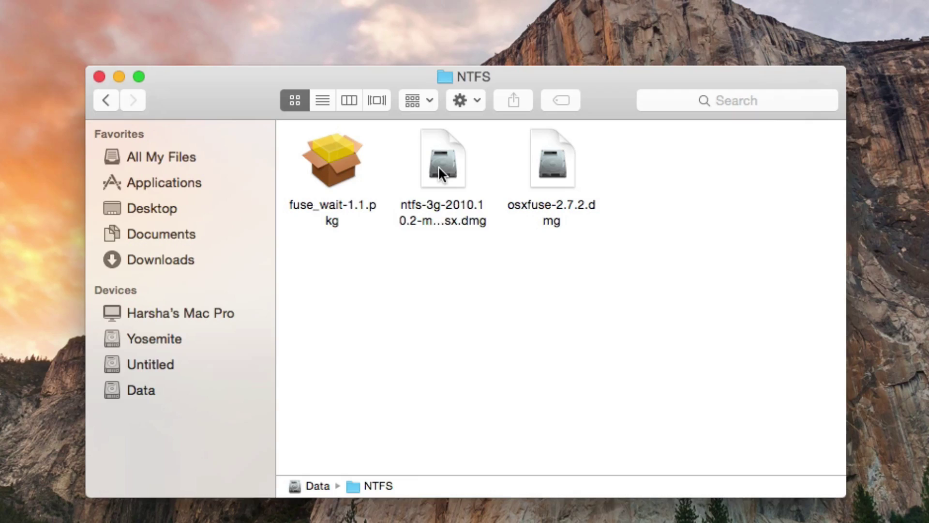
{"action": "left_click", "coordinate": [375, 175]}
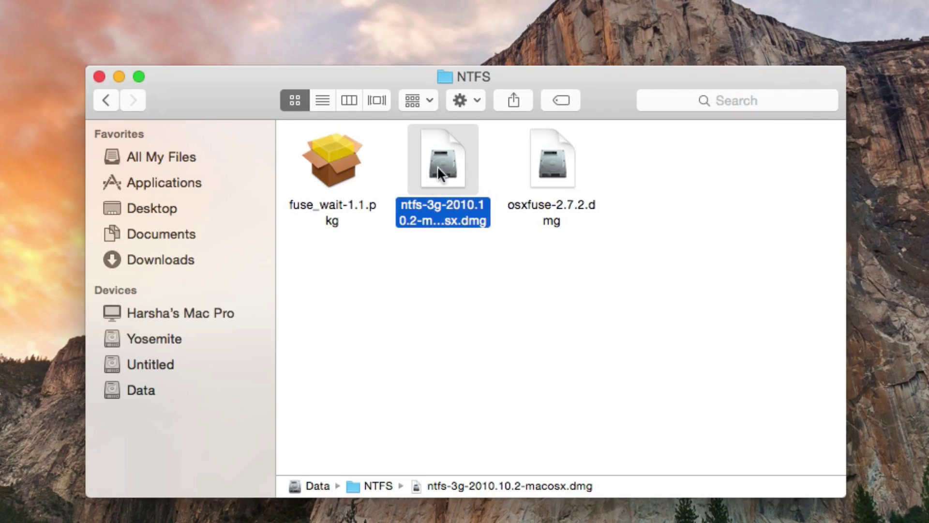
{"action": "double_click", "coordinate": [432, 164]}
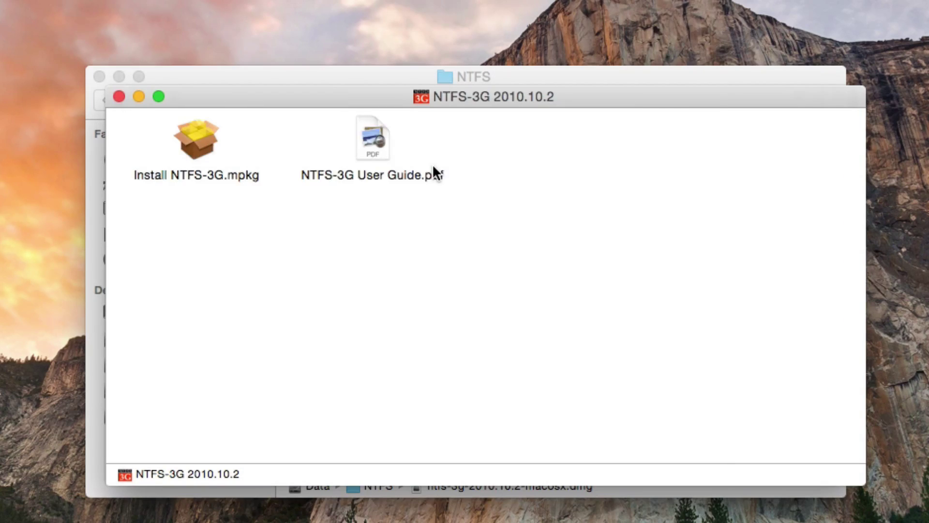
{"action": "left_click", "coordinate": [190, 141]}
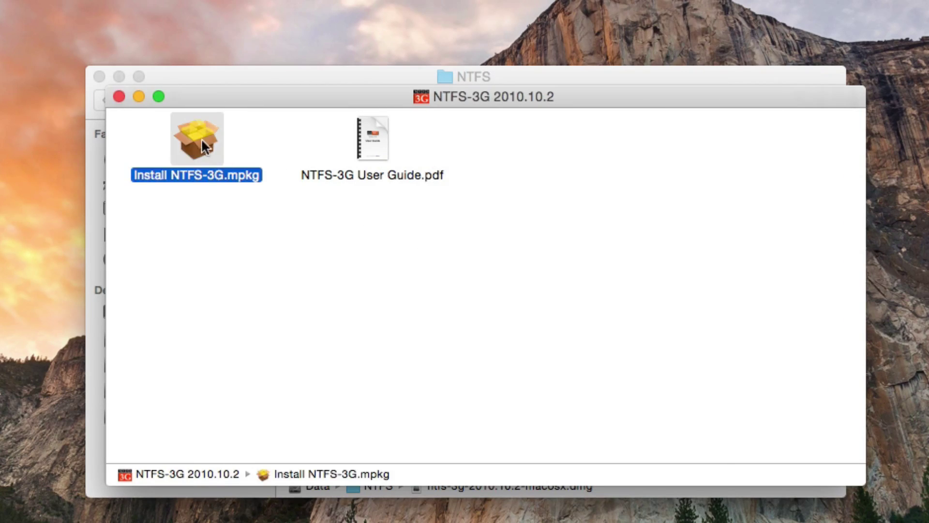
{"action": "double_click", "coordinate": [202, 142]}
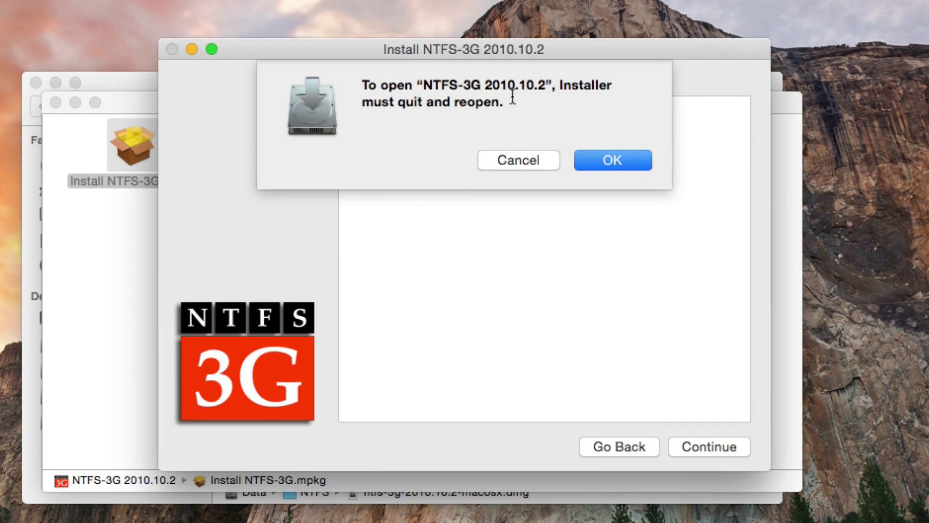
Let the NTFS-3G installer relaunch and run its pre-install check, then accept the GPL license.
{"action": "left_click", "coordinate": [596, 160]}
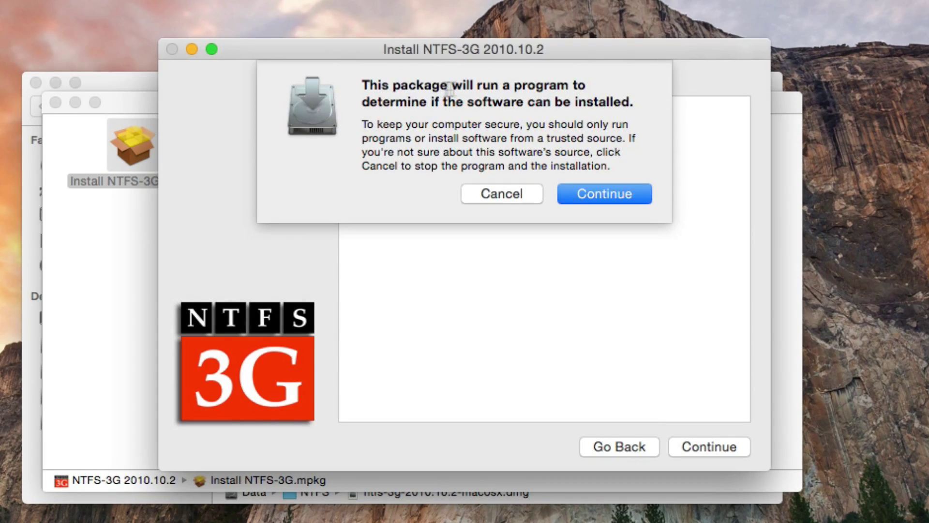
{"action": "left_click", "coordinate": [585, 196]}
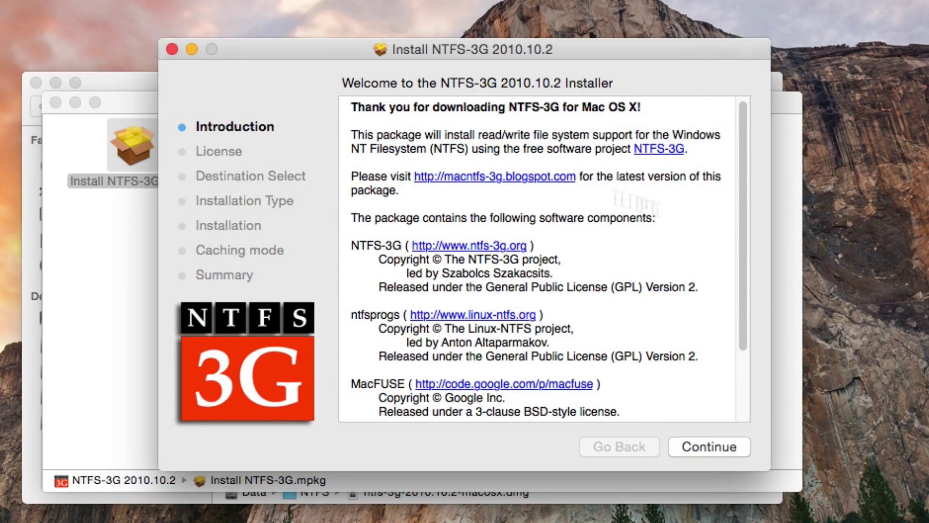
{"action": "scroll", "coordinate": [699, 224], "scroll_direction": "down", "scroll_amount": 5}
{"action": "left_click", "coordinate": [721, 453]}
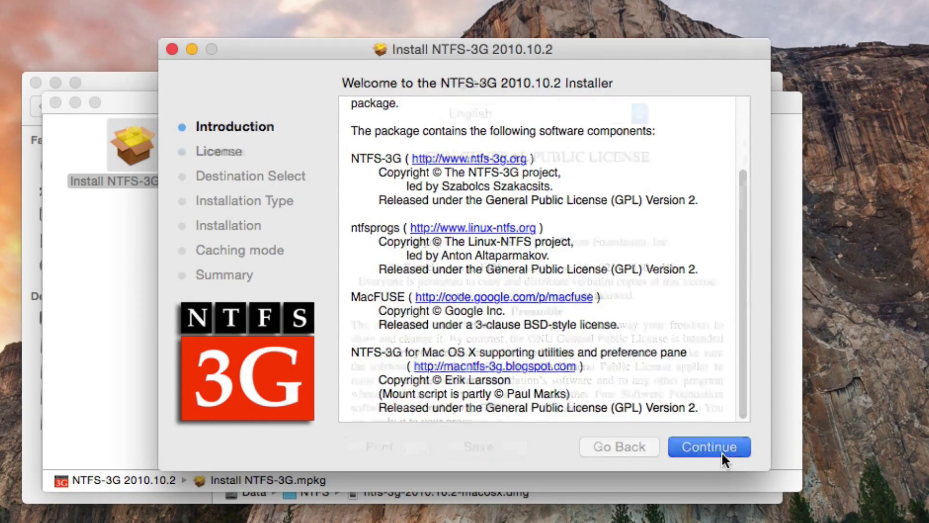
{"action": "left_click", "coordinate": [721, 452]}
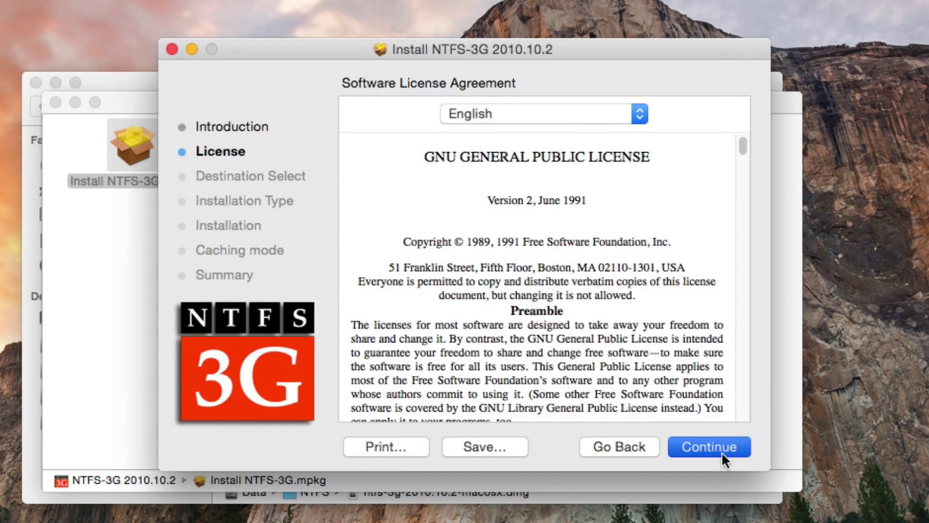
{"action": "left_click", "coordinate": [663, 210]}
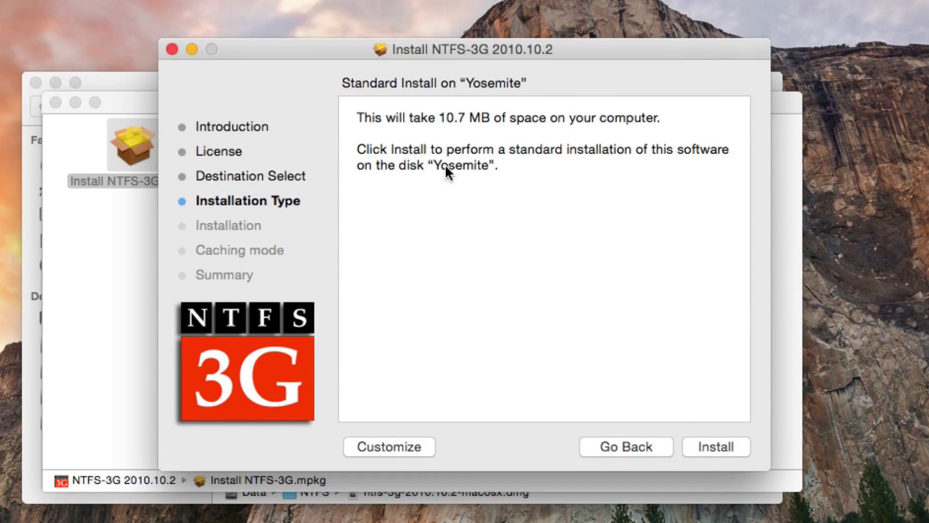
Start the NTFS-3G install on Yosemite, authorizing it with the admin password.
{"action": "left_click", "coordinate": [715, 452]}
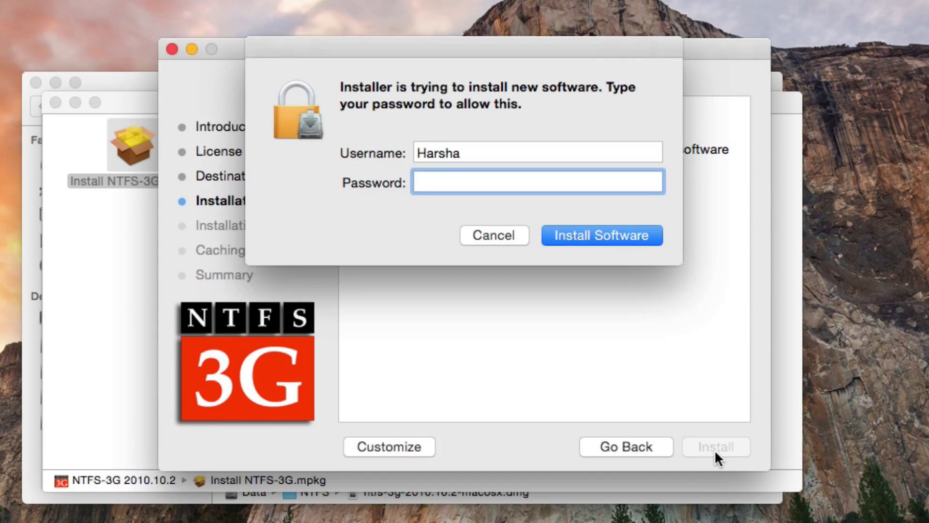
{"action": "type", "text": "••••••••••••••"}
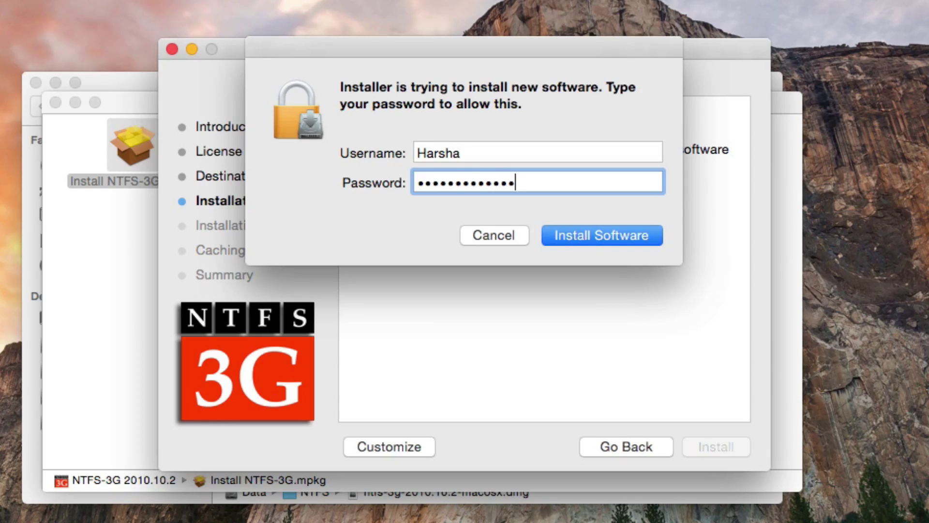
{"action": "key", "text": "Return"}
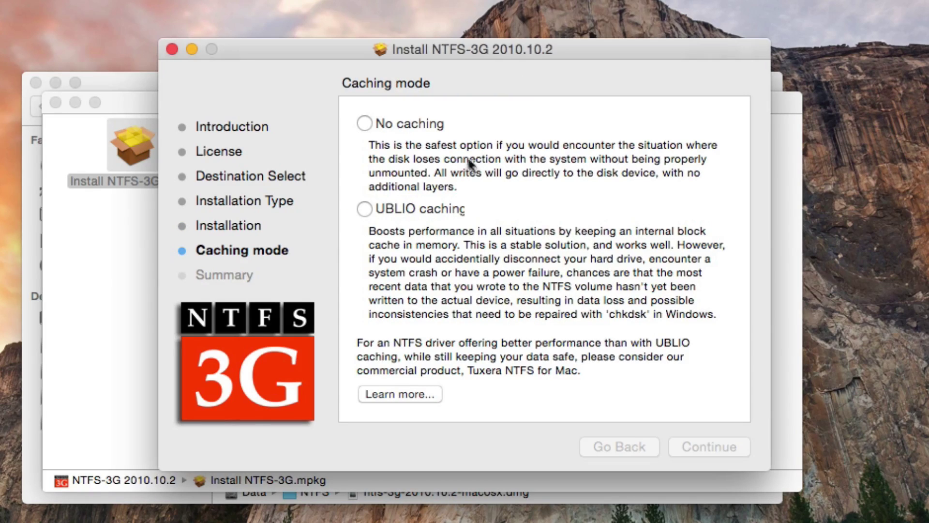
Choose No caching mode for NTFS-3G and apply it with the admin password.
{"action": "left_click", "coordinate": [365, 123]}
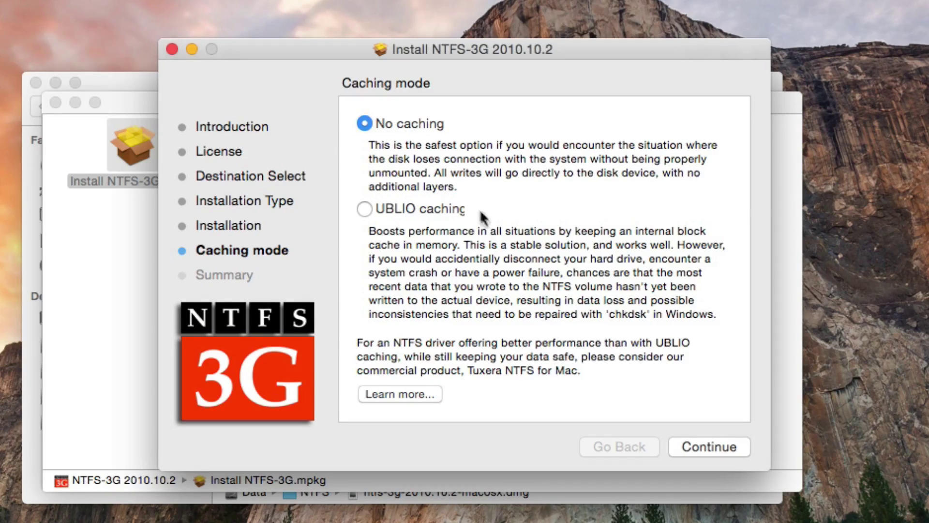
{"action": "left_click", "coordinate": [724, 446]}
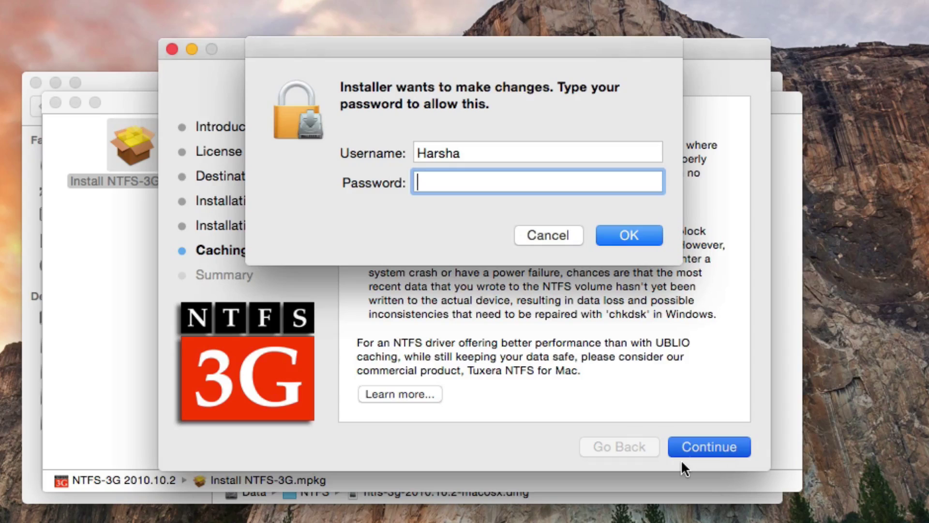
{"action": "type", "text": "*************"}
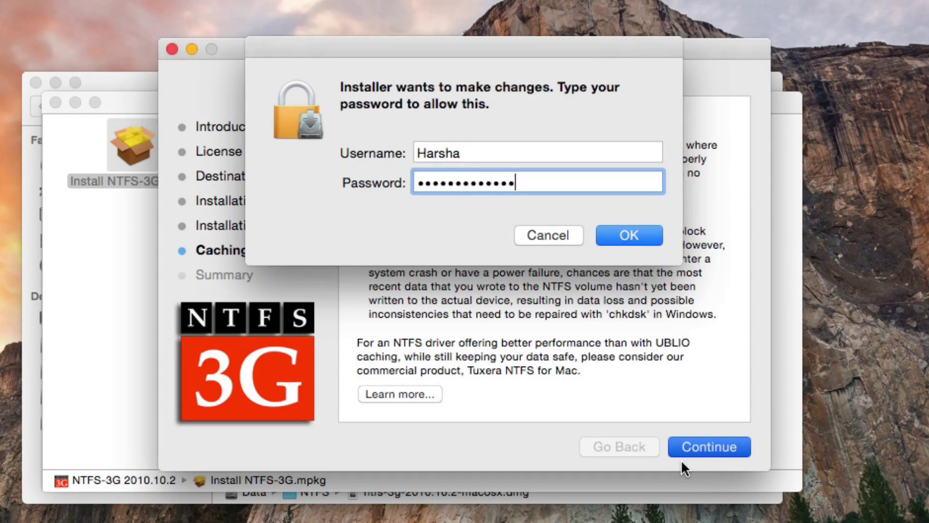
{"action": "key", "text": "Return"}
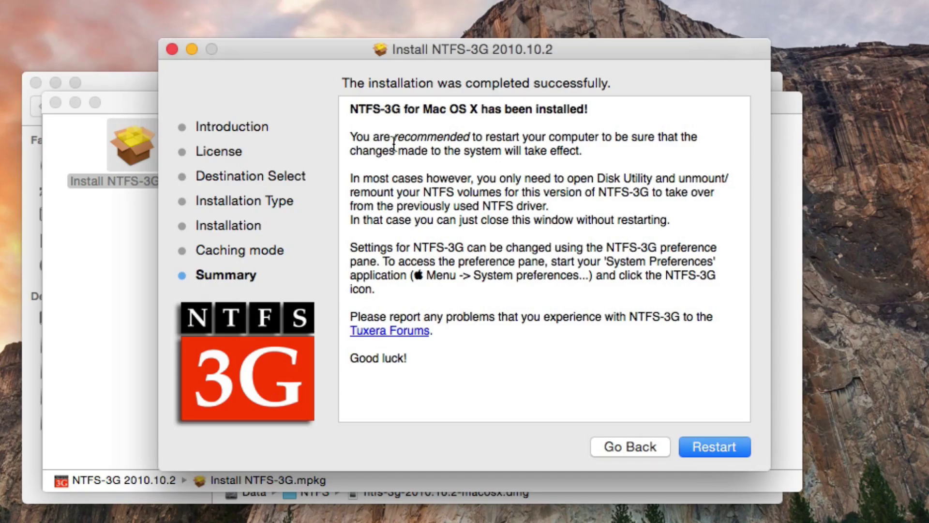
{"action": "left_click", "coordinate": [654, 445]}
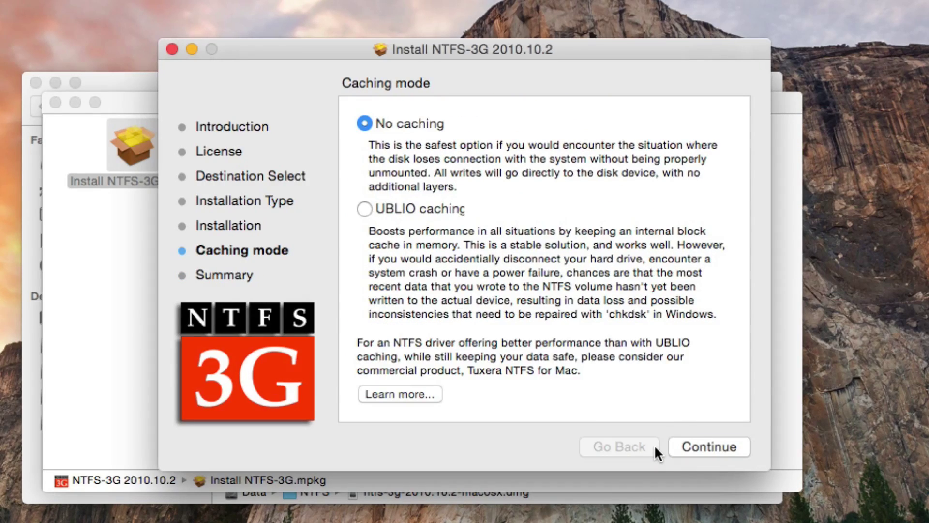
Close the NTFS-3G installer and its disk window, then select fuse_wait-1.1.pkg.
{"action": "left_click", "coordinate": [173, 49]}
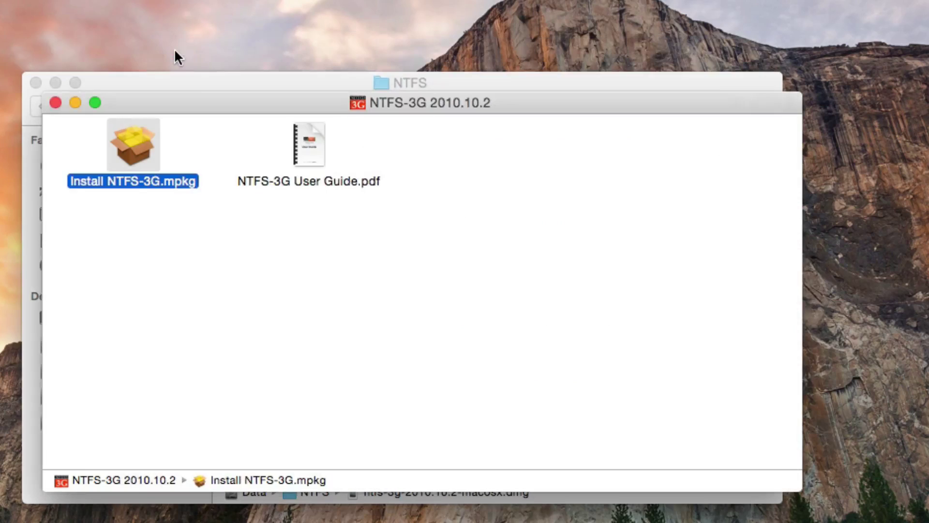
{"action": "left_click", "coordinate": [376, 323]}
{"action": "left_click", "coordinate": [55, 103]}
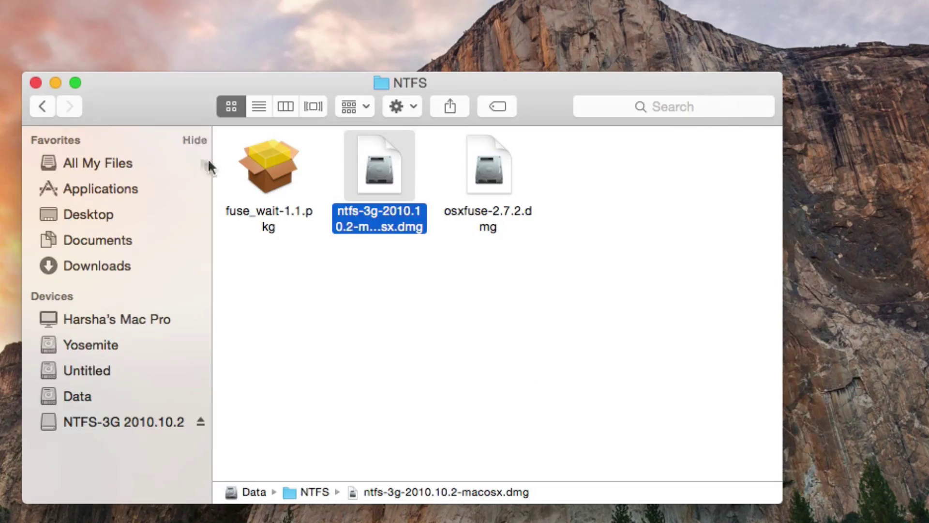
{"action": "left_click", "coordinate": [679, 369]}
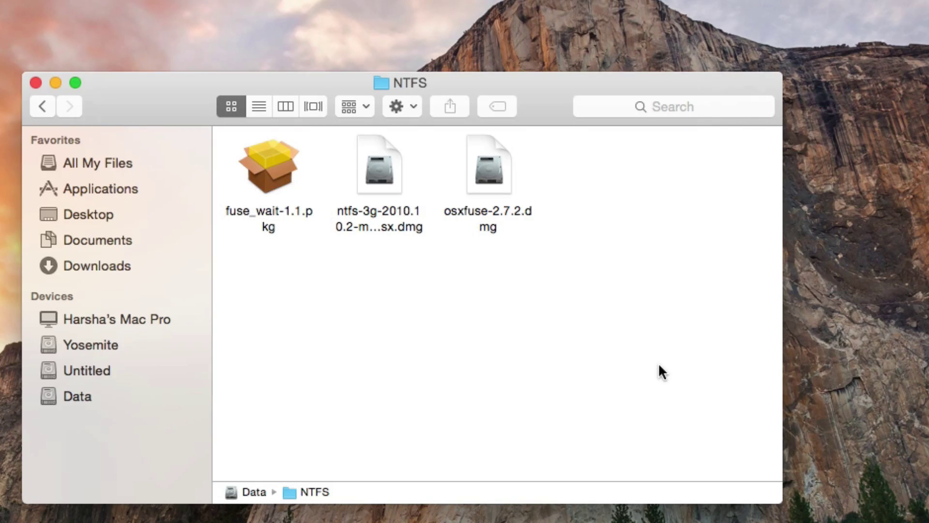
{"action": "left_click", "coordinate": [285, 172]}
Launch the fuse_wait-1.1 installer and accept its GNU license agreement.
{"action": "double_click", "coordinate": [284, 169]}
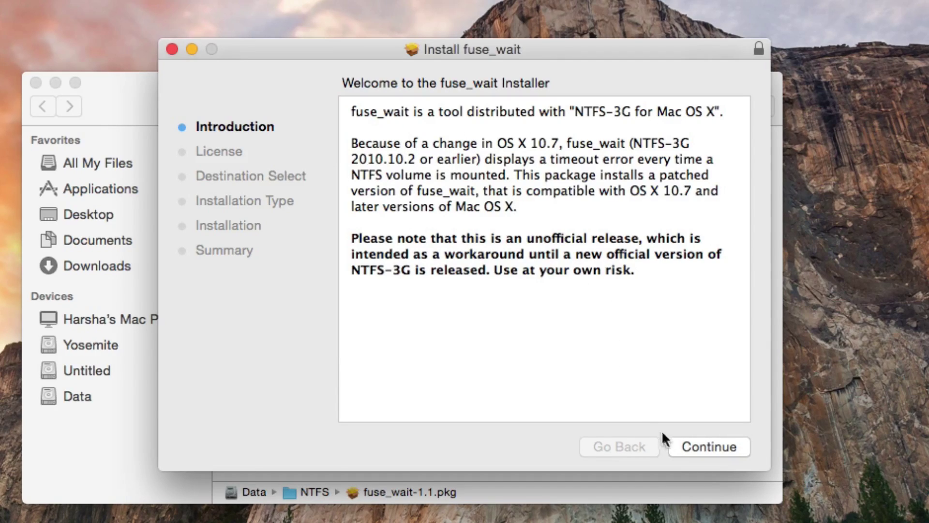
{"action": "left_click", "coordinate": [680, 445]}
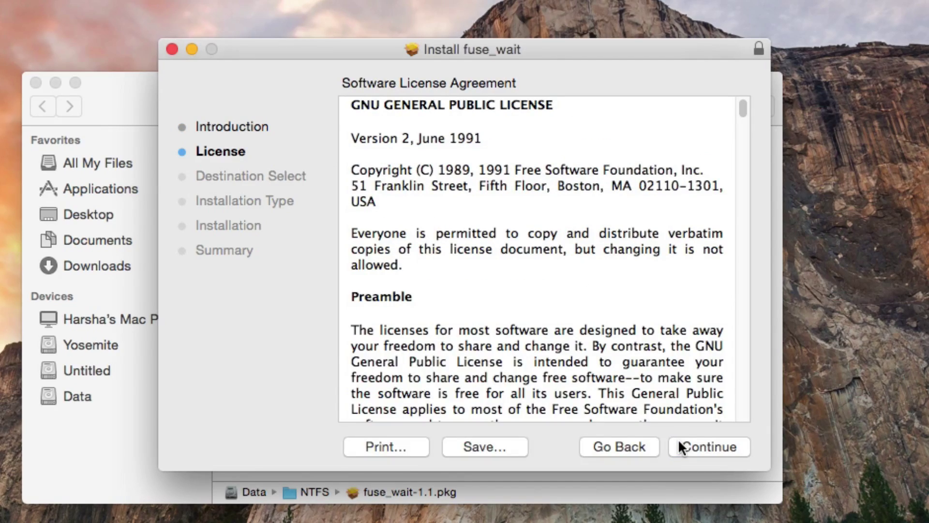
{"action": "left_click", "coordinate": [679, 441]}
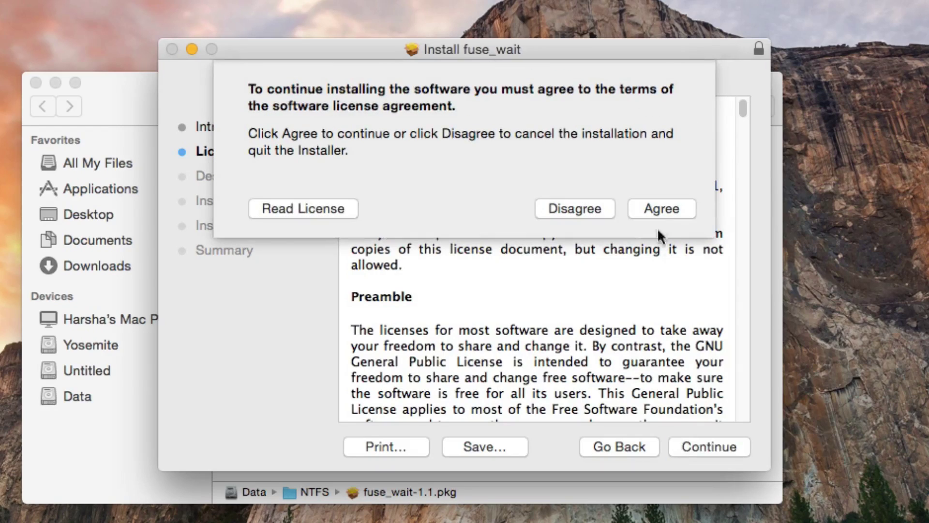
{"action": "left_click", "coordinate": [660, 213]}
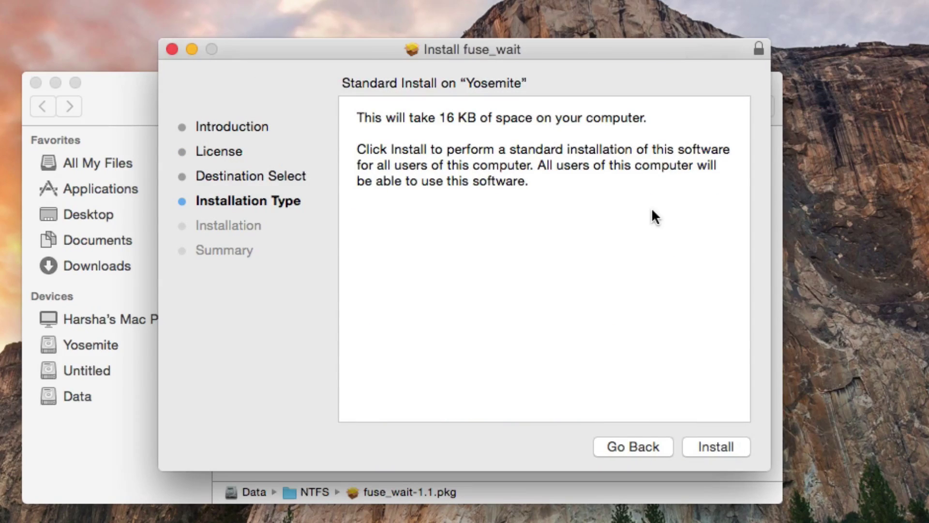
Install fuse_wait on Yosemite, authorizing with the admin password.
{"action": "left_click", "coordinate": [702, 446]}
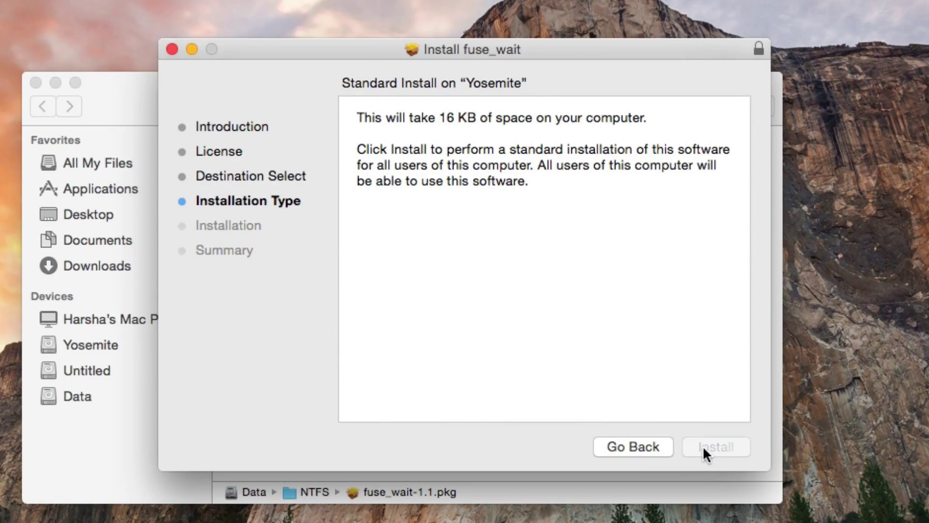
{"action": "type", "text": "••"}
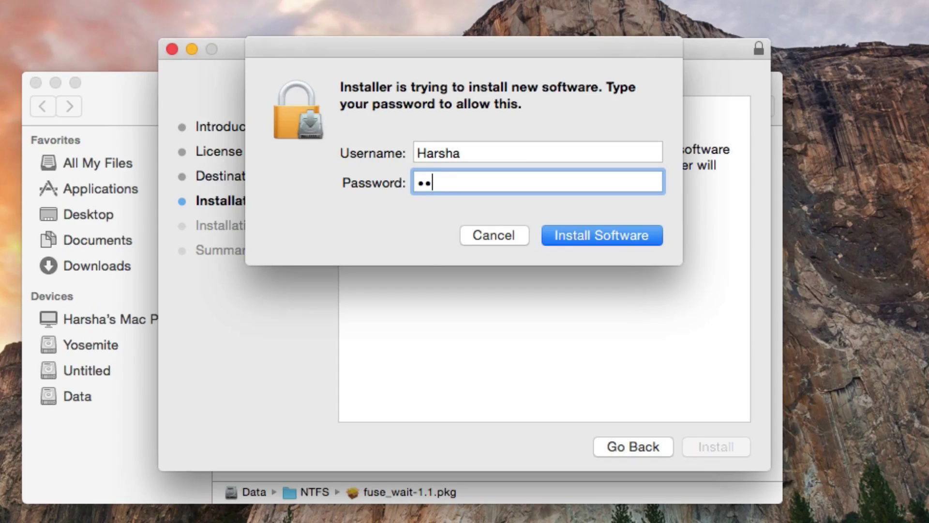
{"action": "type", "text": "•••••••••••"}
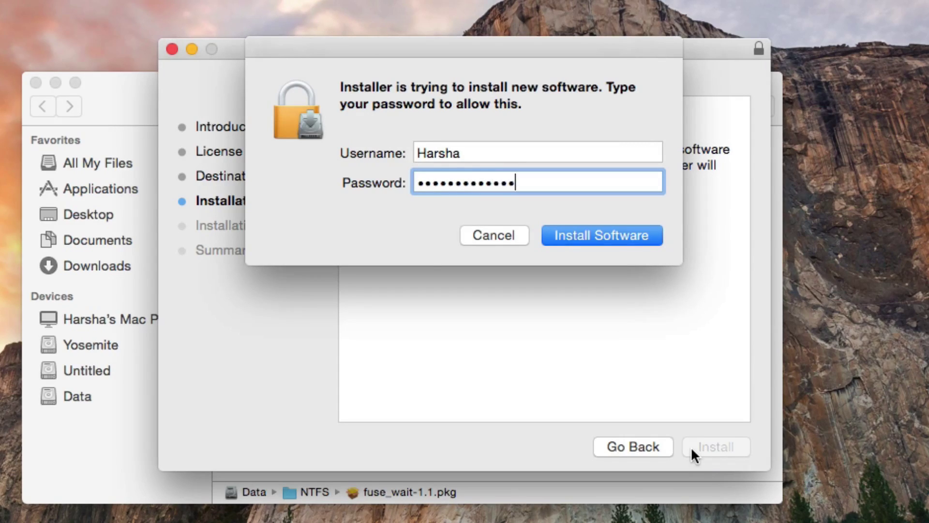
{"action": "key", "text": "Return"}
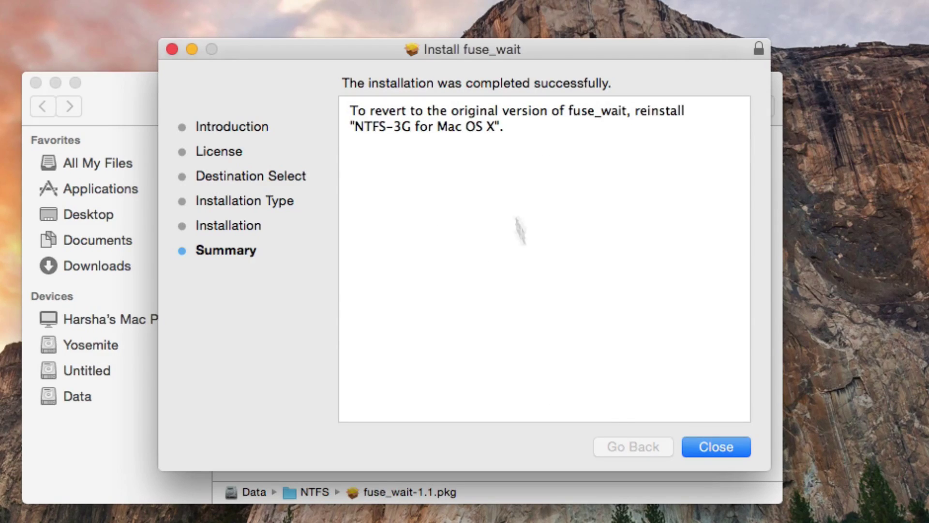
Close the finished fuse_wait installer and the NTFS Finder window.
{"action": "left_click", "coordinate": [700, 449]}
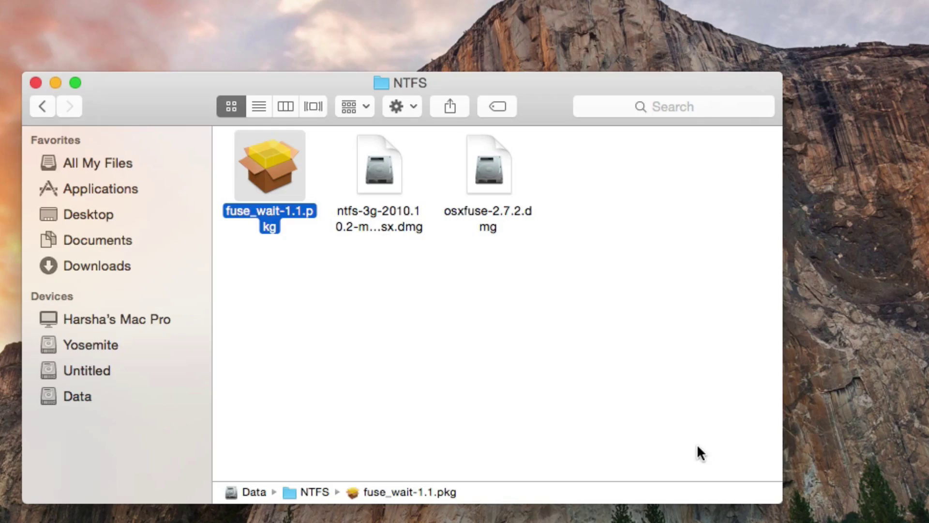
{"action": "left_click", "coordinate": [644, 405]}
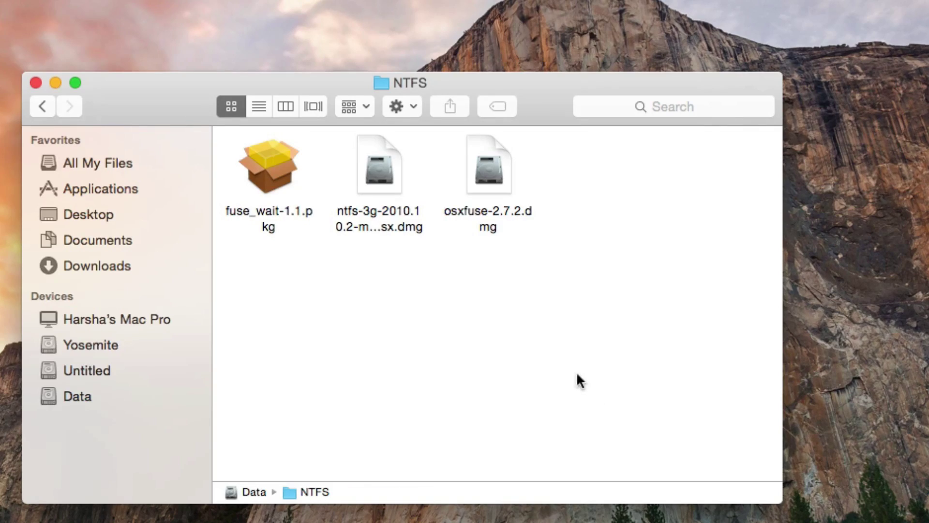
{"action": "left_click", "coordinate": [35, 83]}
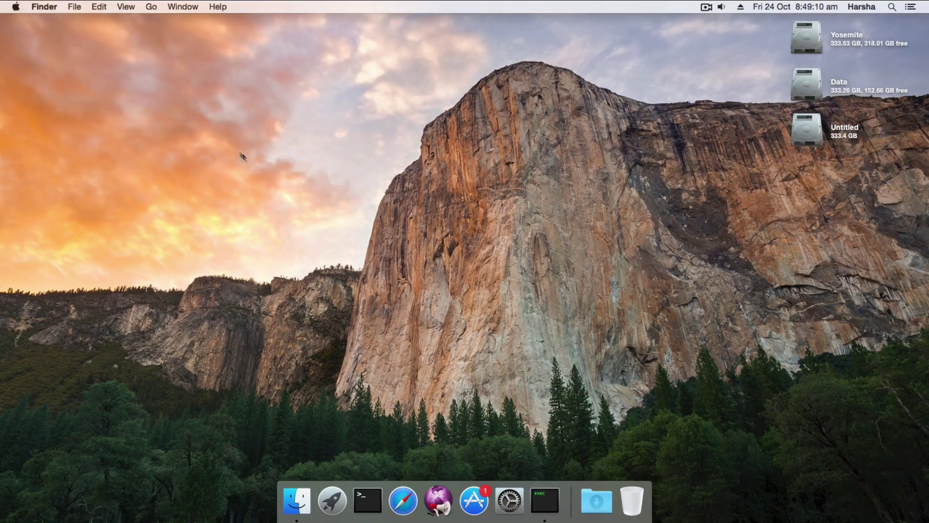
Restart the Mac from the Apple menu and confirm the restart.
{"action": "left_click", "coordinate": [16, 6]}
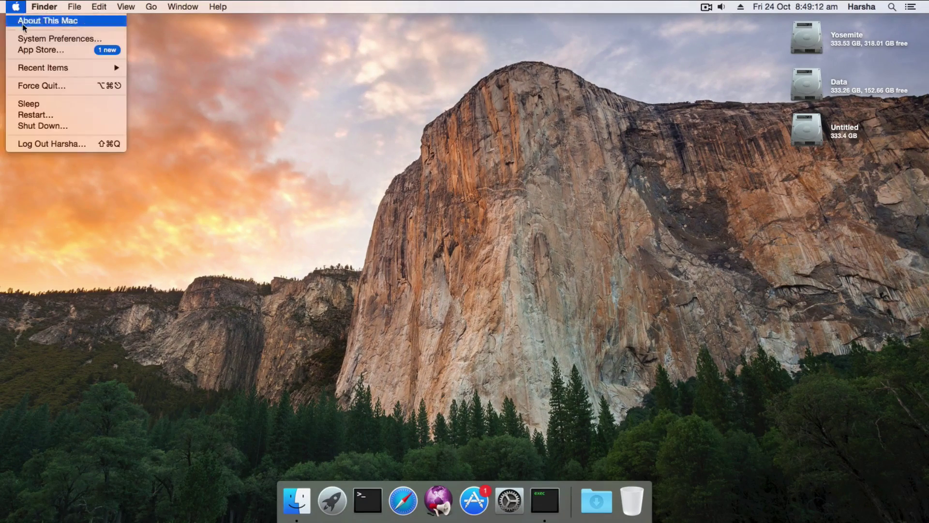
{"action": "left_click", "coordinate": [39, 115]}
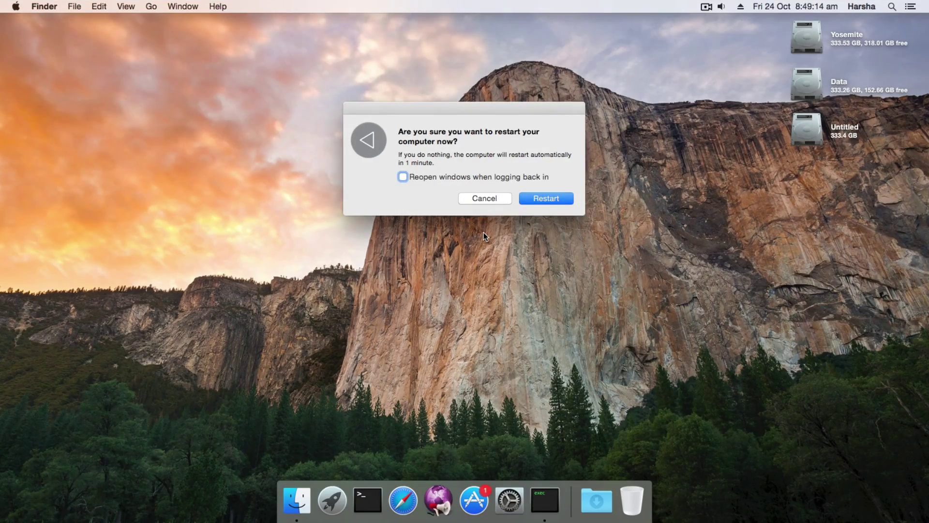
{"action": "left_click", "coordinate": [536, 199]}
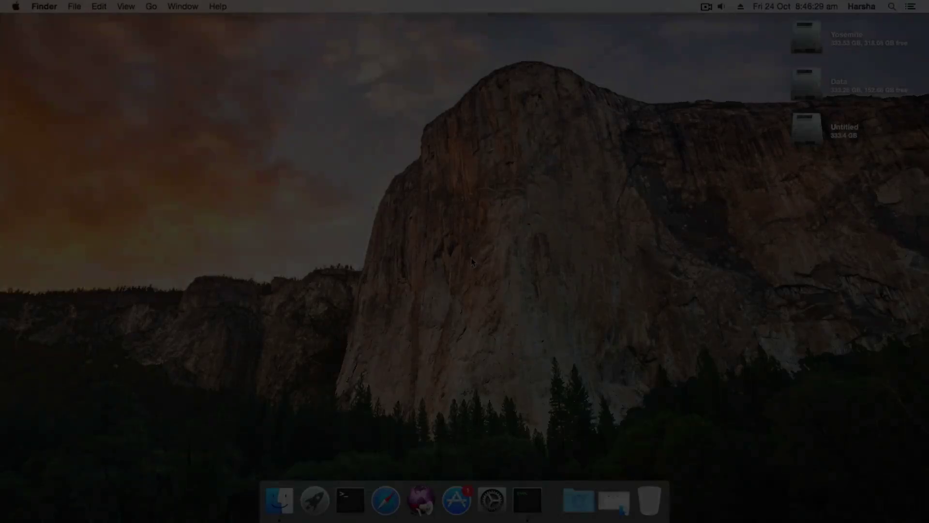